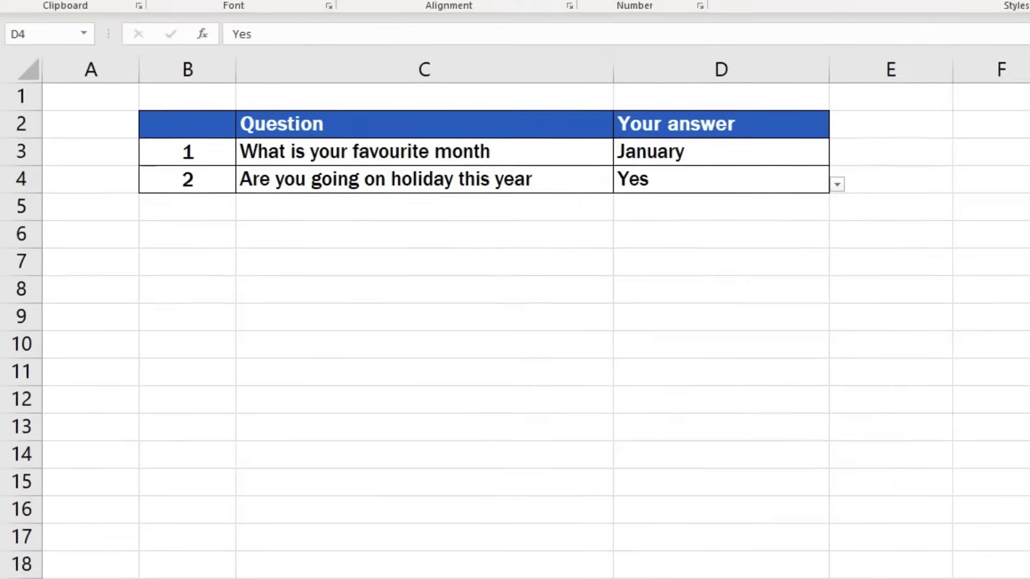
Change D3's favourite-month answer from January to August using its dropdown.
left_click(781, 147)
left_click(910, 153)
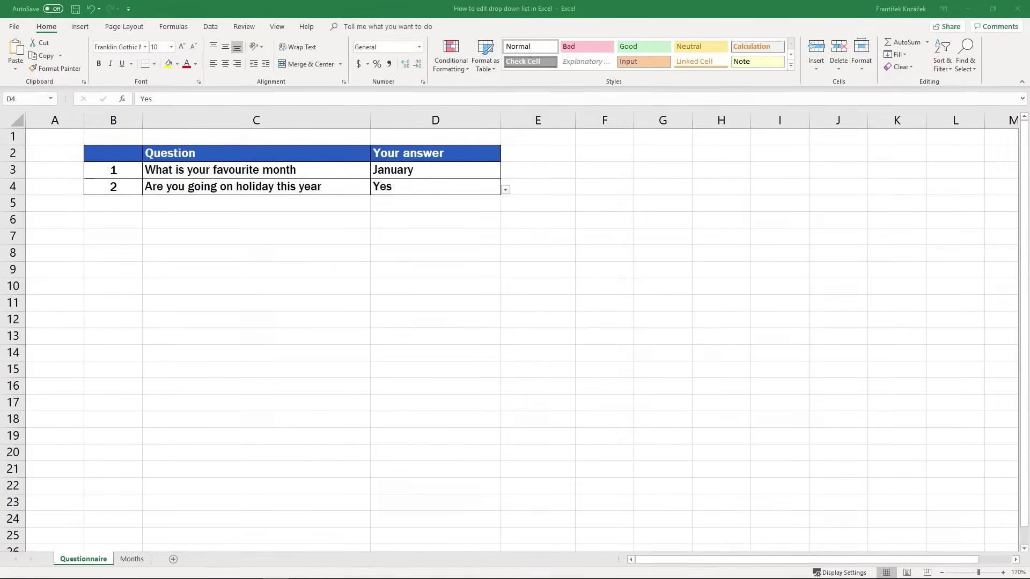
key("Up")
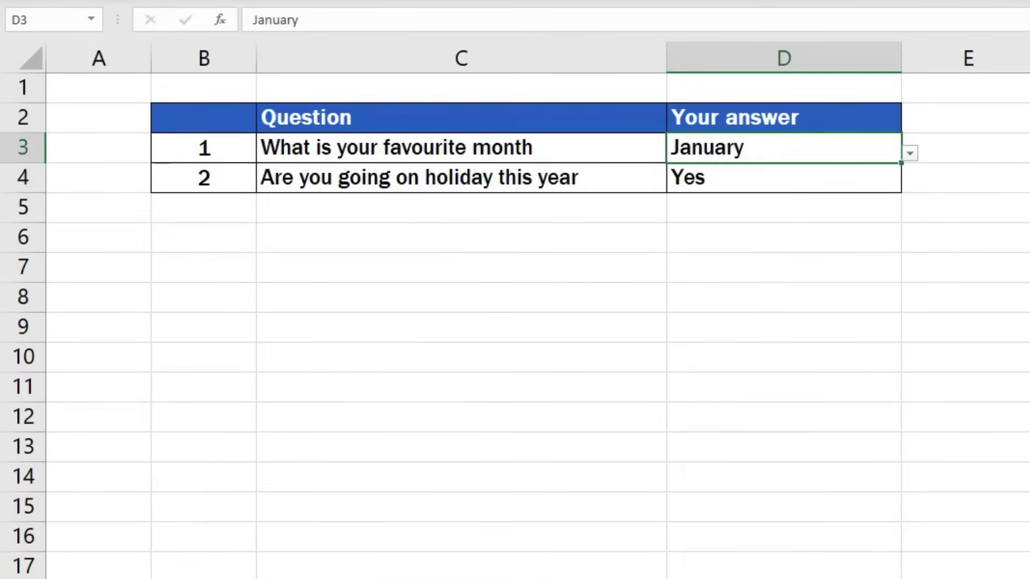
left_click(910, 153)
left_click_drag(915, 204, 911, 292)
left_click(724, 258)
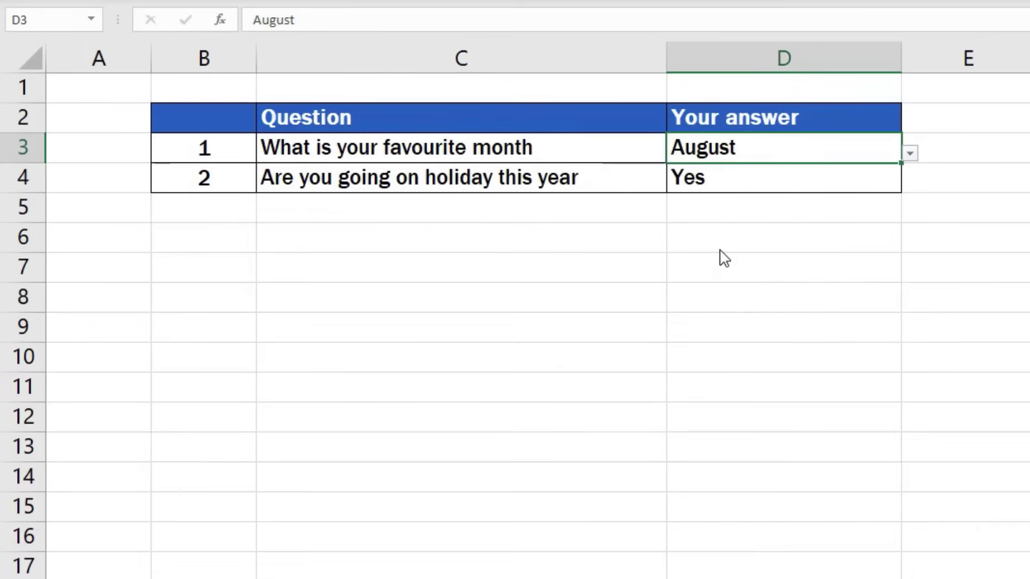
Check D4's Yes/No dropdown, leaving the holiday answer as Yes.
left_click(825, 185)
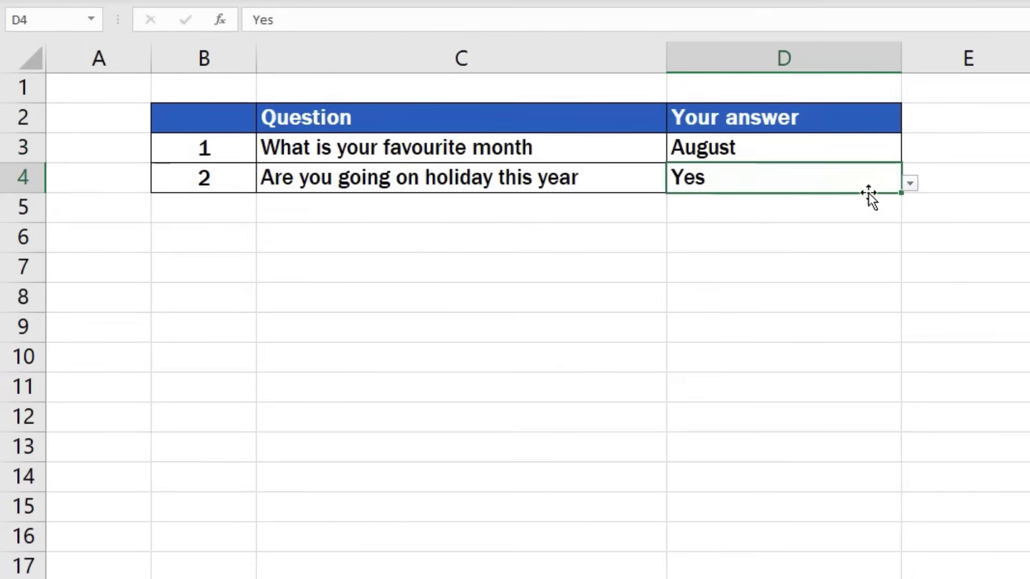
left_click(910, 185)
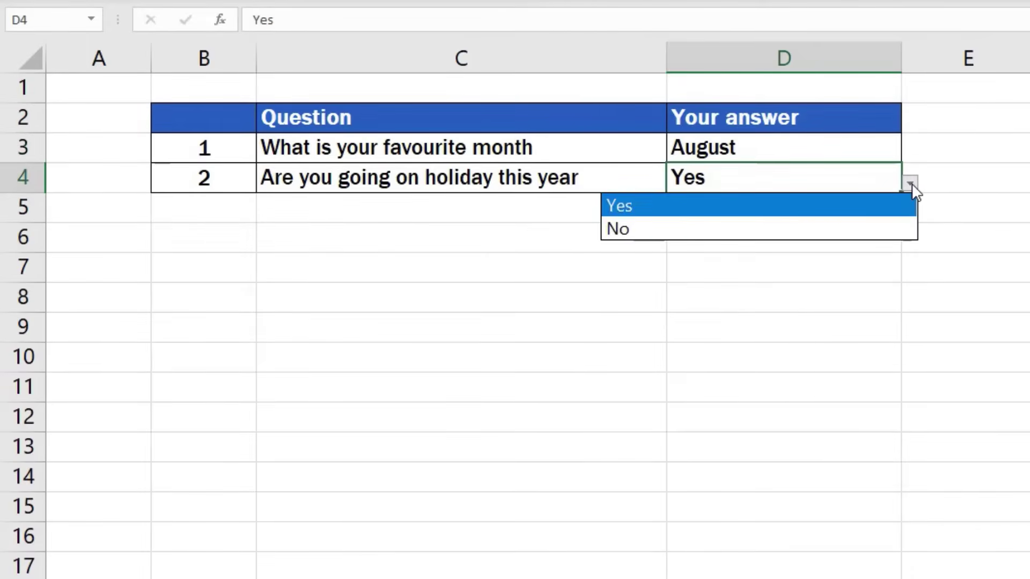
left_click(894, 203)
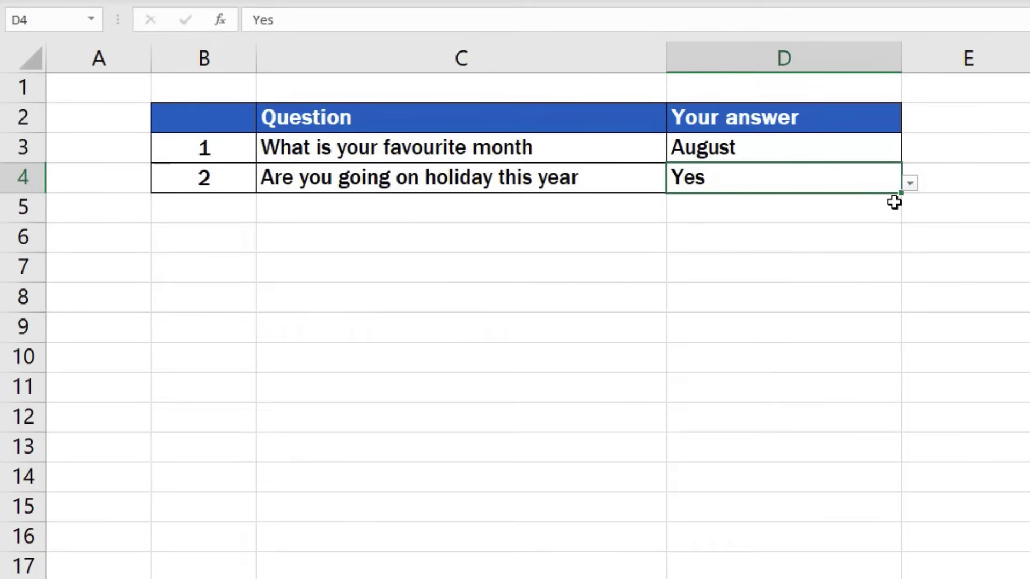
Reword C3 to 'Which is your favourite summer month' and review D3's month list.
double_click(528, 147)
left_click_drag(532, 147, 237, 146)
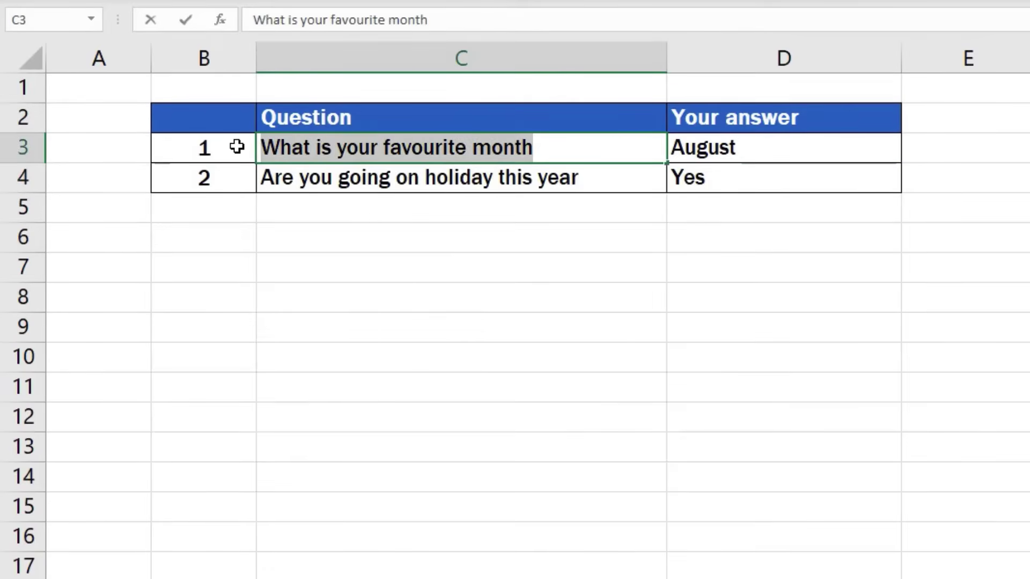
type("Which is your favourite summer month")
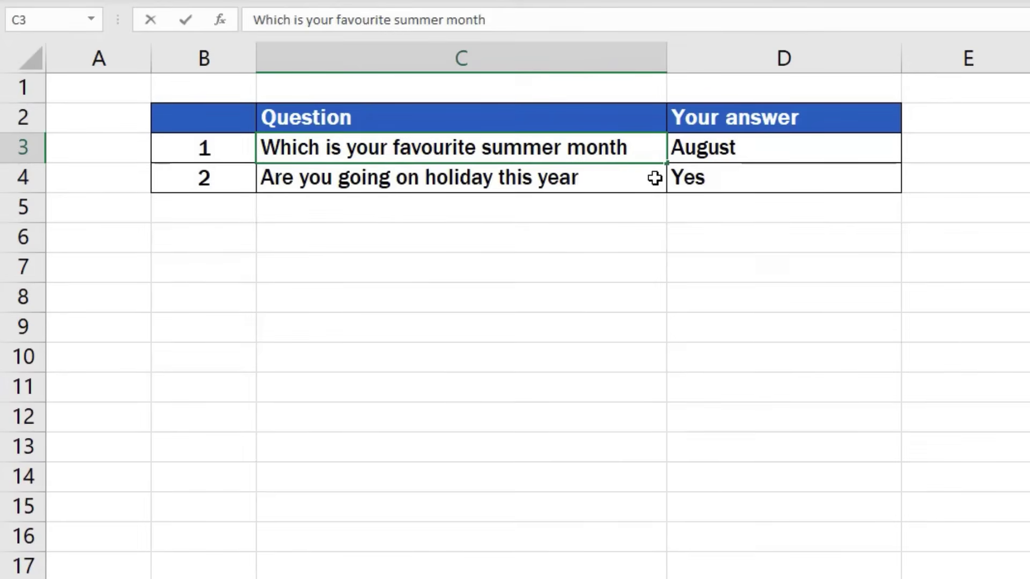
key("Tab")
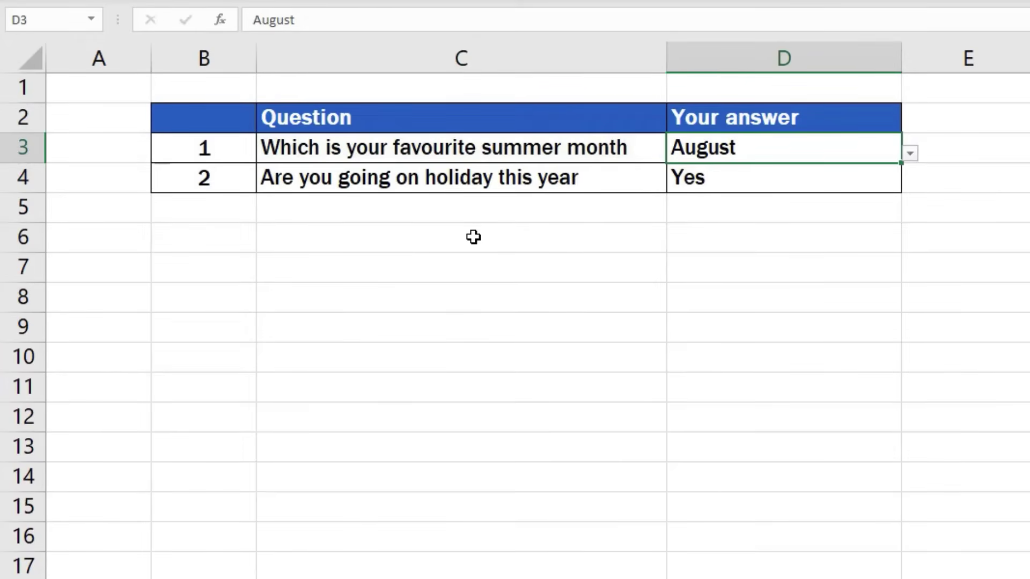
left_click(910, 153)
mouse_move(893, 258)
left_mouse_down()
mouse_move(906, 186)
mouse_move(909, 280)
left_mouse_up()
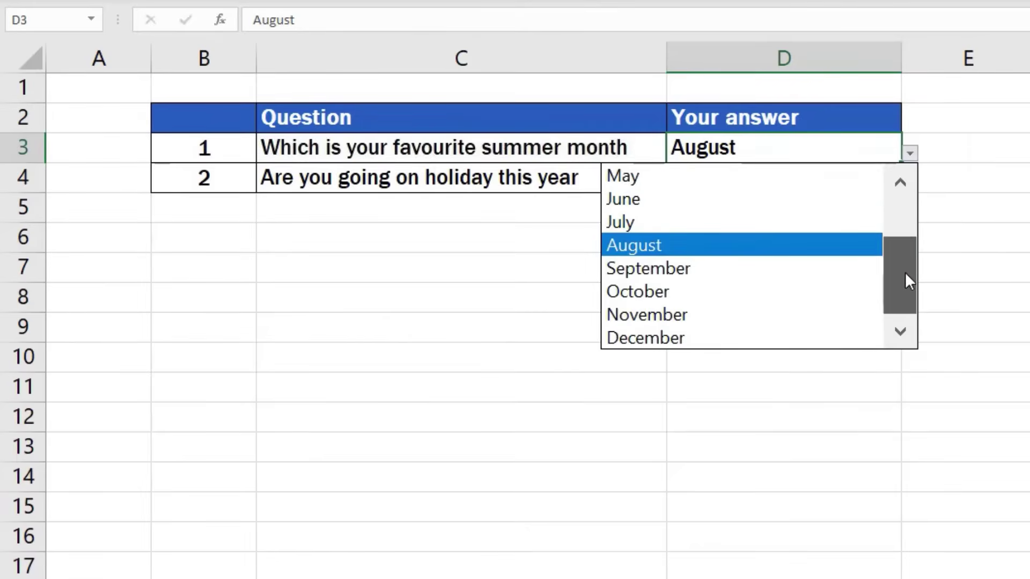
left_click(673, 255)
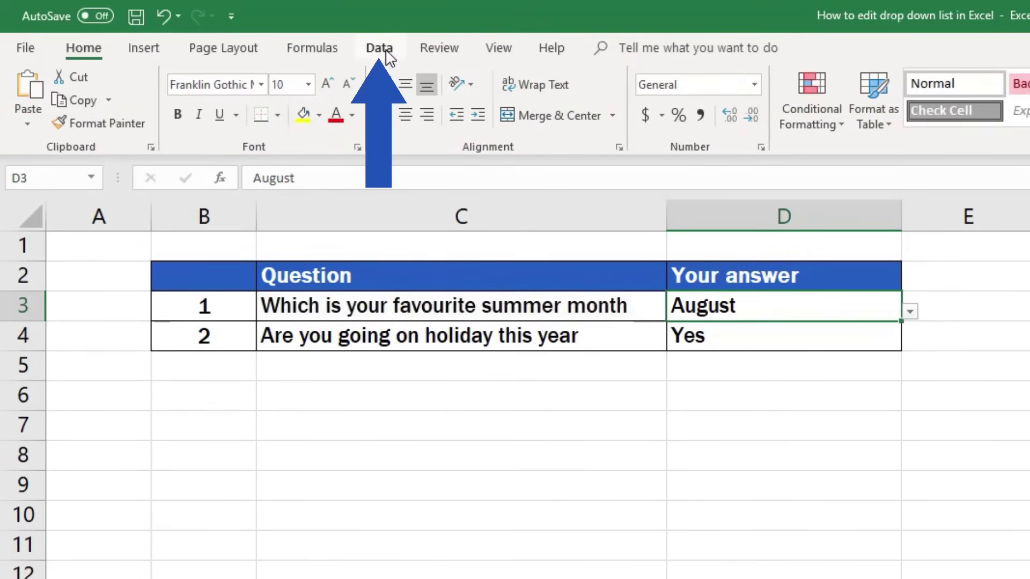
Open D3's Data Validation settings and focus the Source field listing all twelve months.
left_click(387, 50)
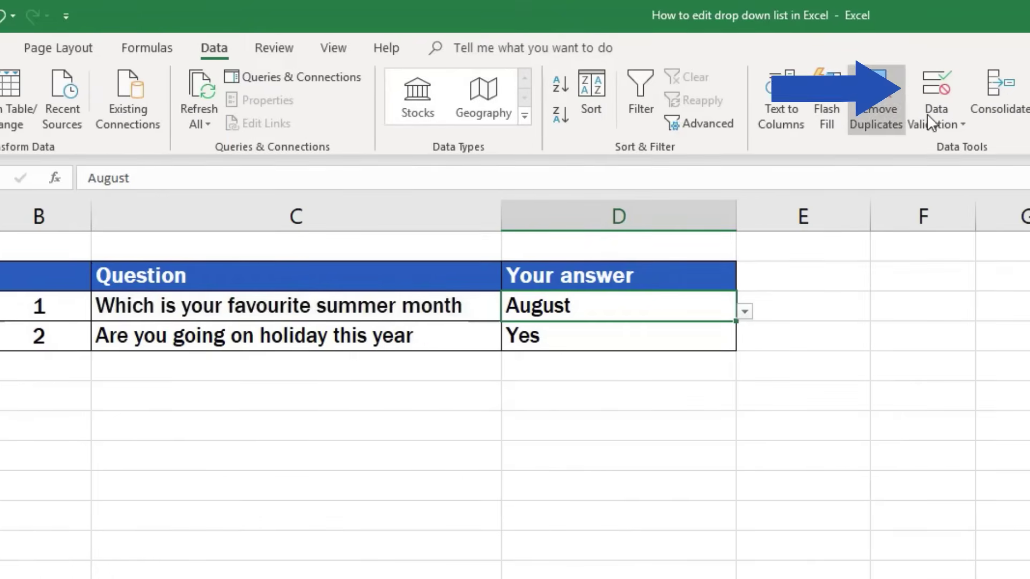
left_click(950, 90)
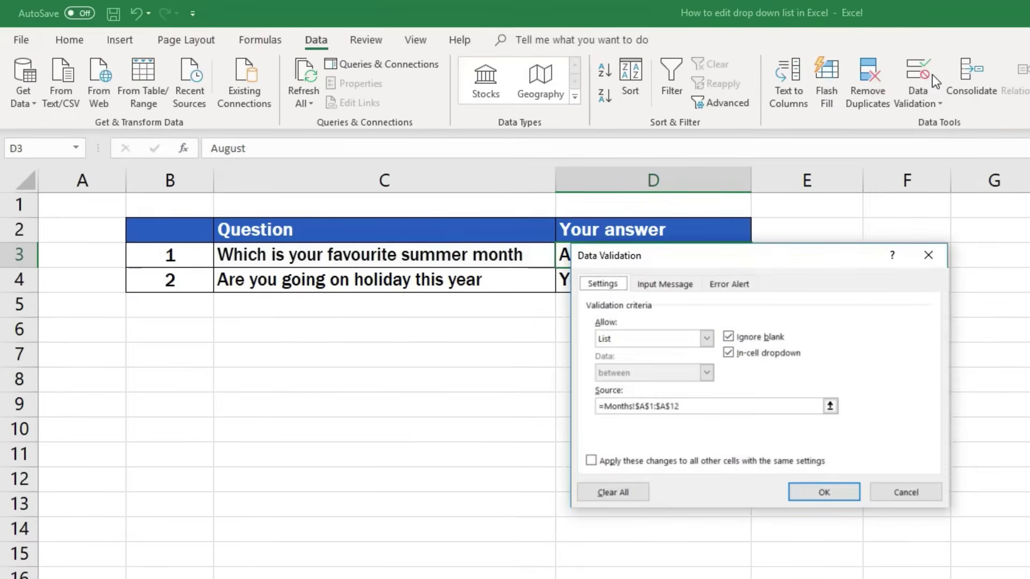
left_click(793, 407)
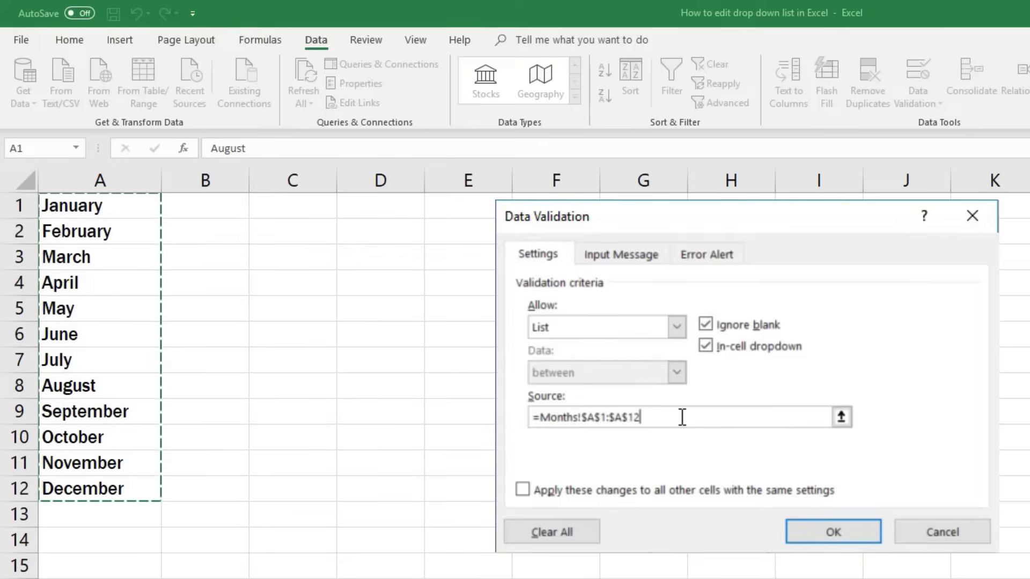
Replace D3's list source with Months!$A$6:$A$8, covering June to August.
left_click_drag(682, 417, 524, 419)
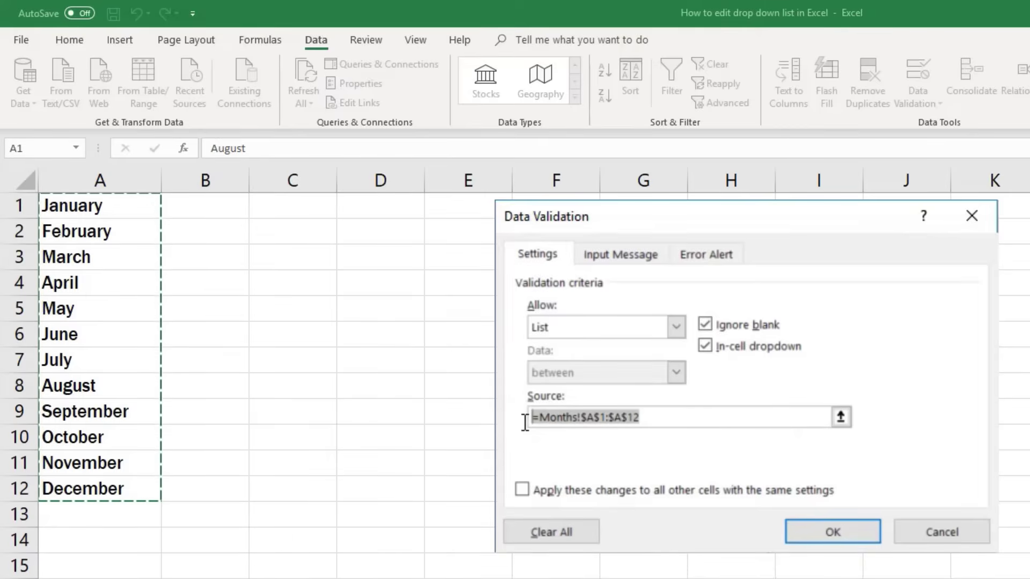
key("BackSpace")
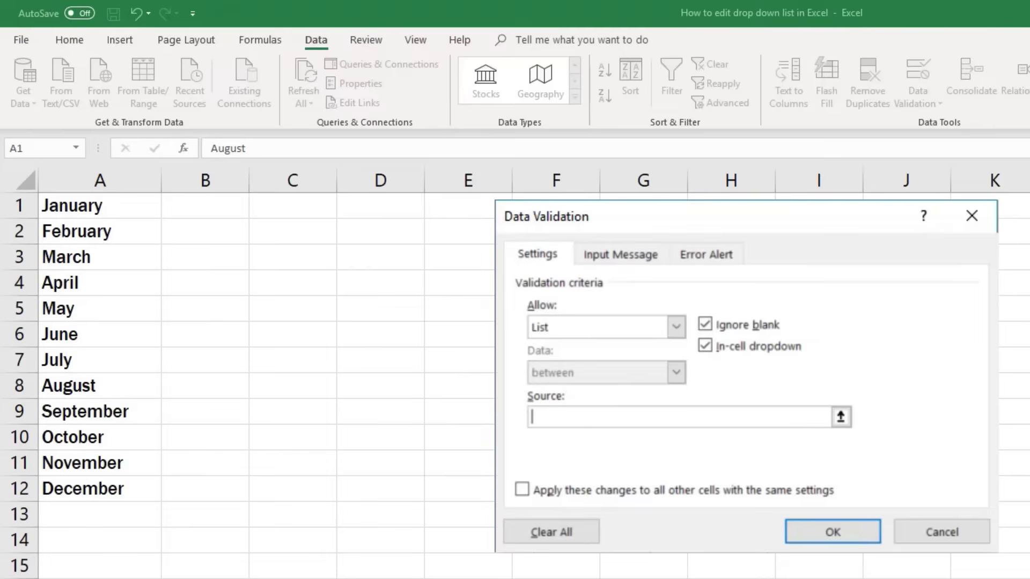
left_click_drag(97, 337, 96, 387)
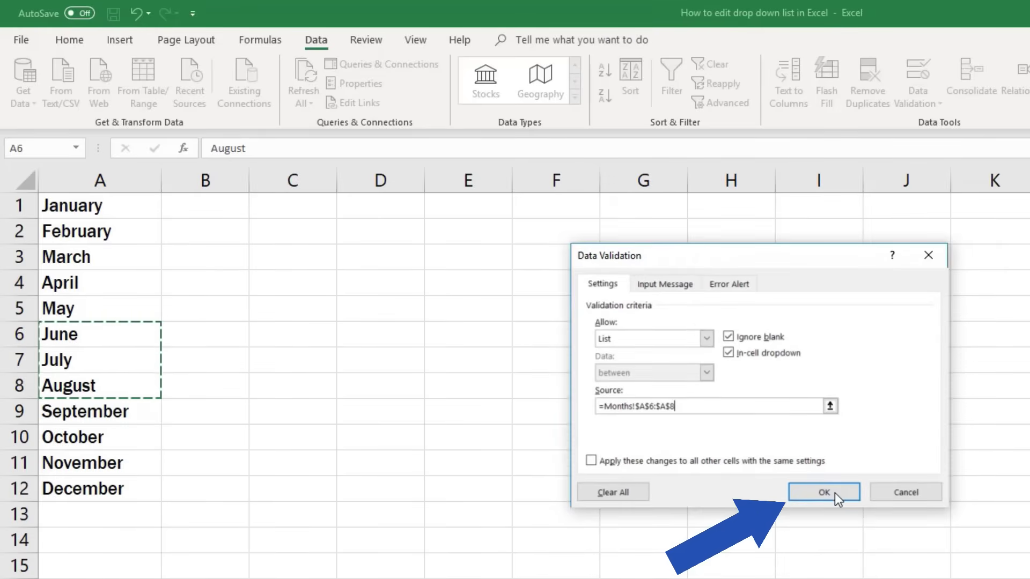
left_click(835, 493)
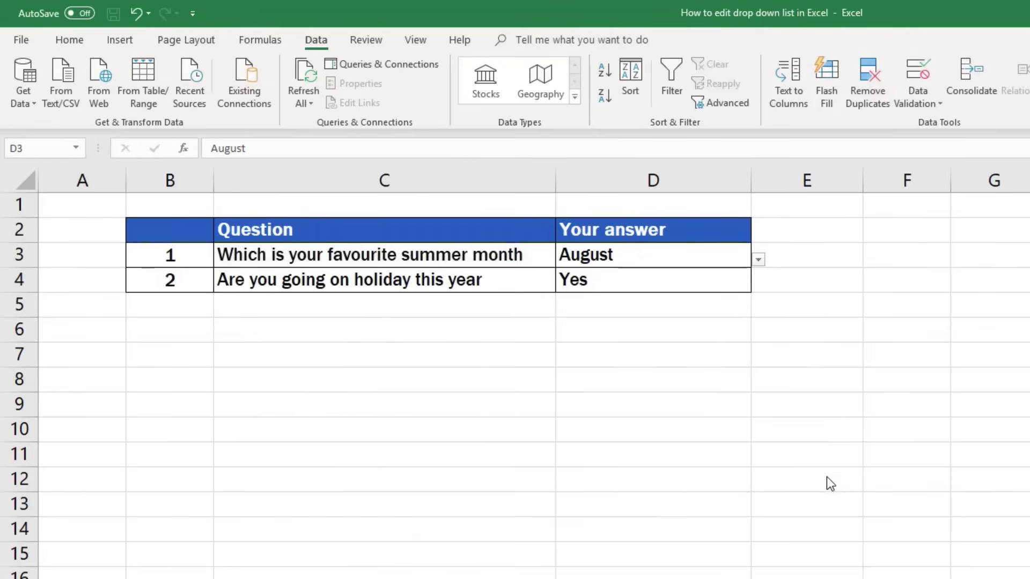
left_click(759, 260)
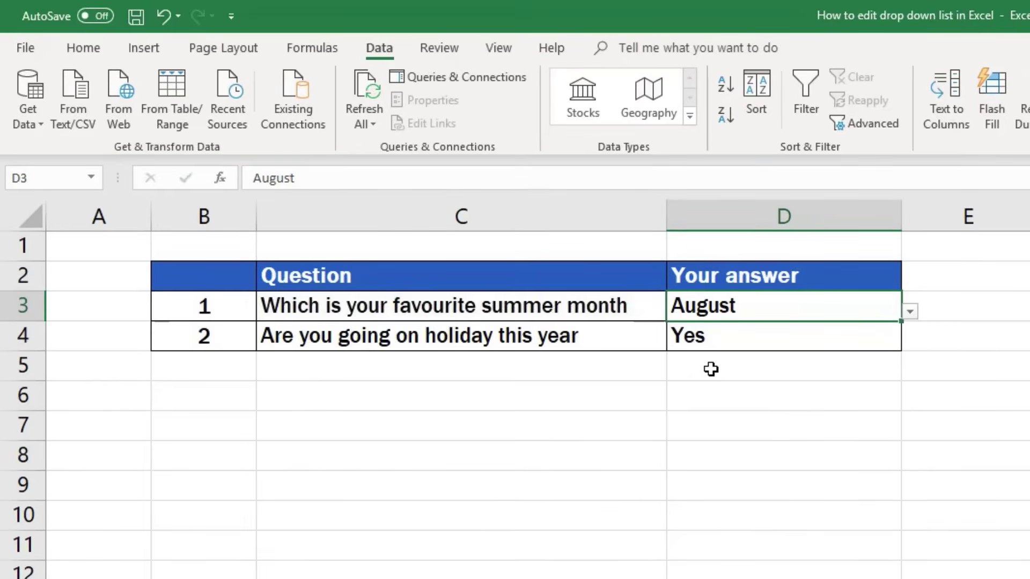
left_click(857, 336)
left_click(910, 344)
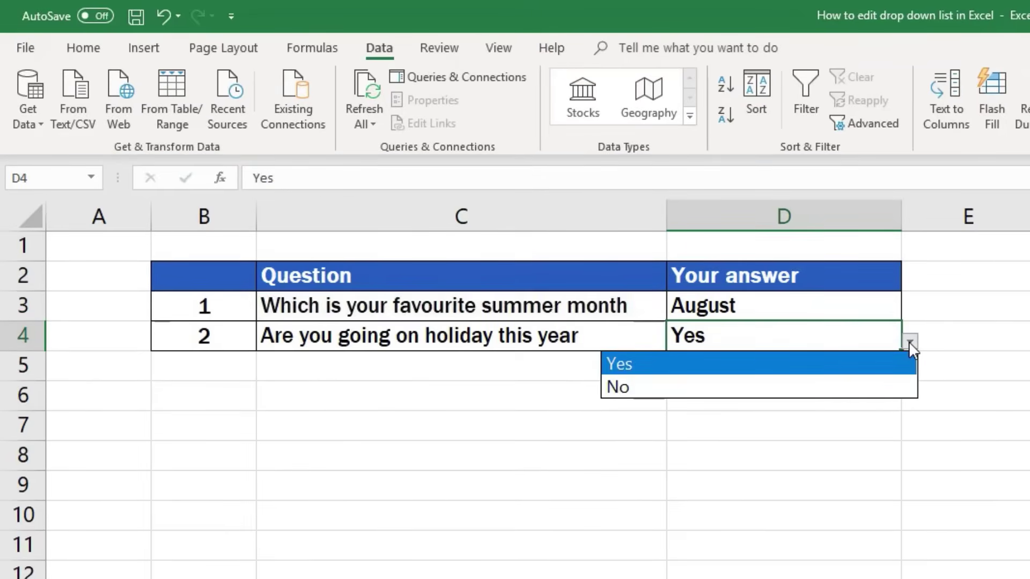
left_click(854, 367)
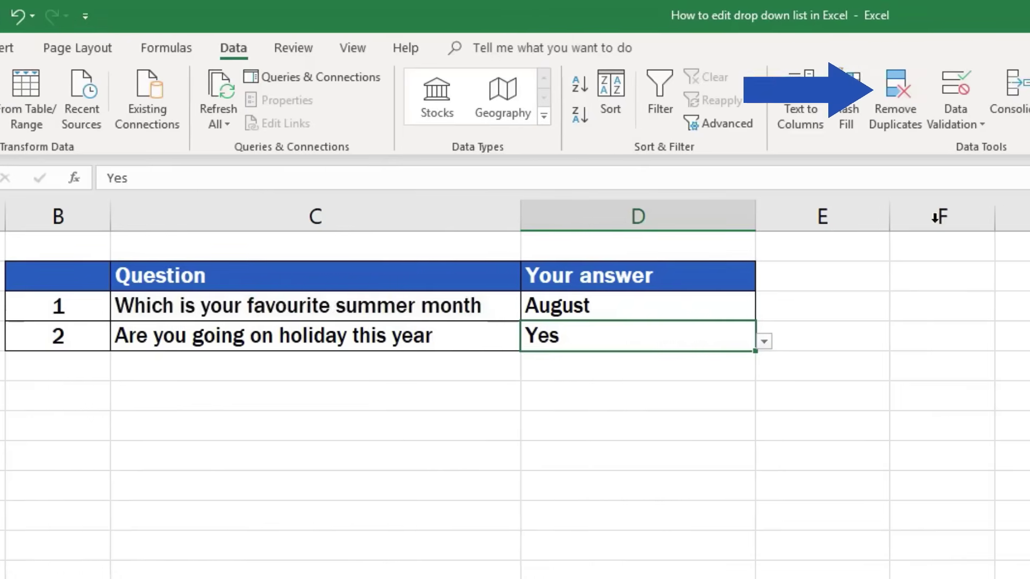
Extend D4's validation list to 'Yes, No, Maybe' and confirm the rule.
left_click(948, 93)
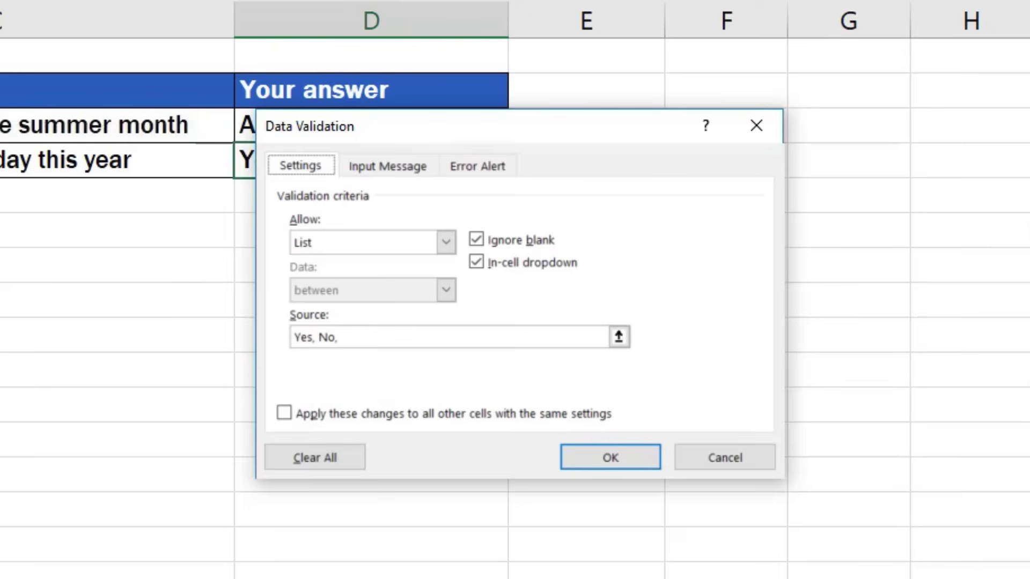
left_click(378, 336)
type("M")
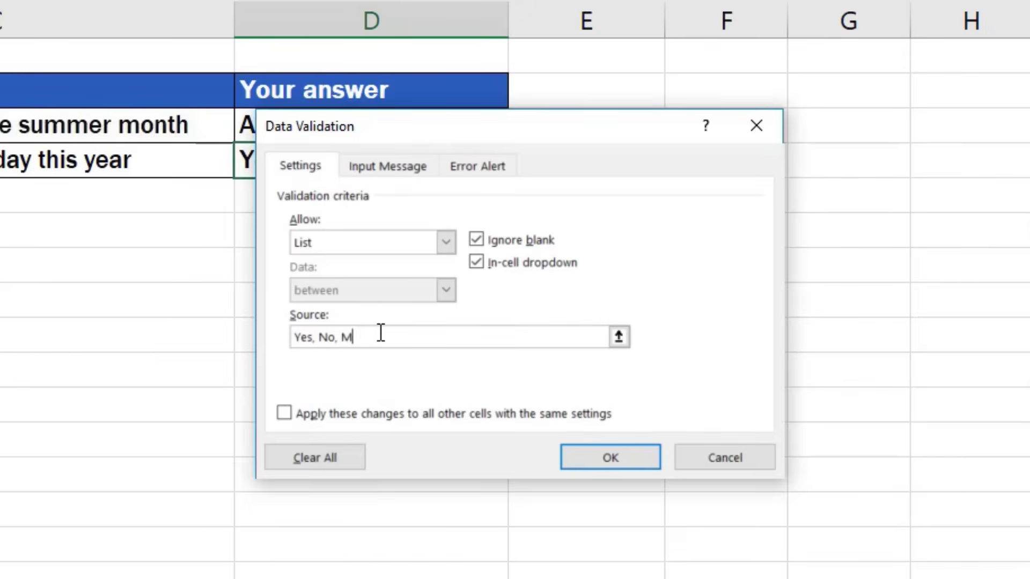
type("aybe")
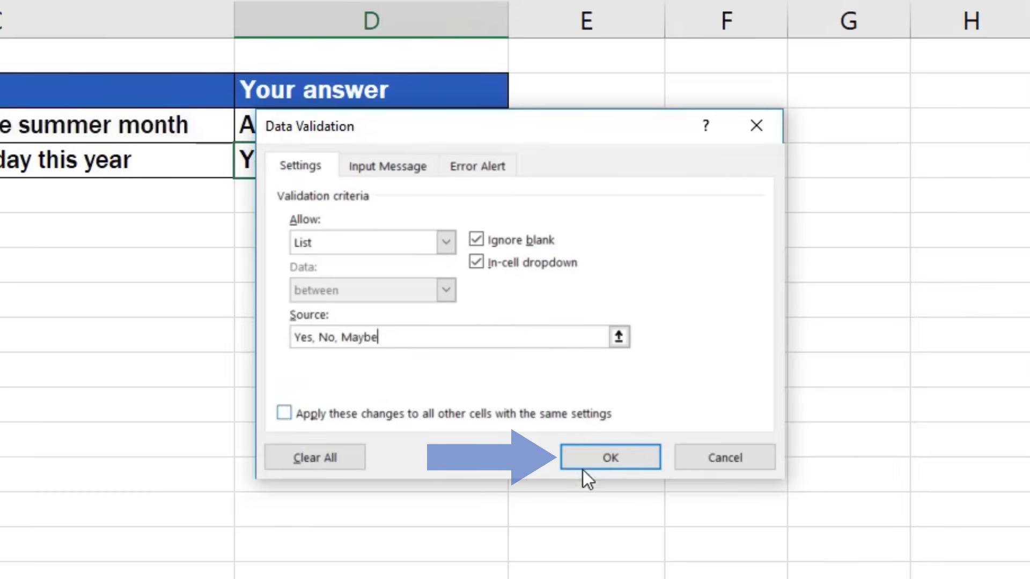
left_click(592, 460)
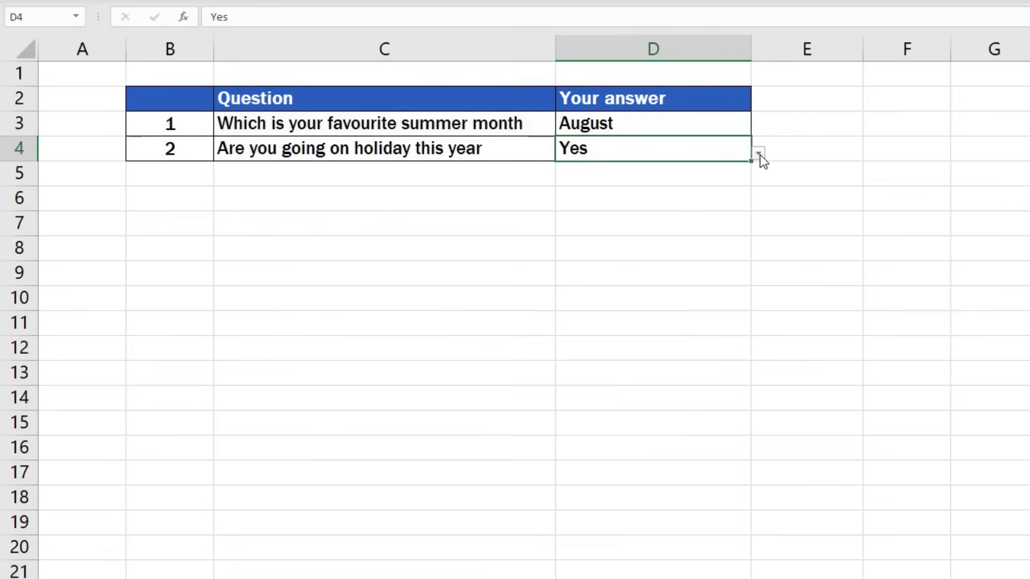
left_click(758, 154)
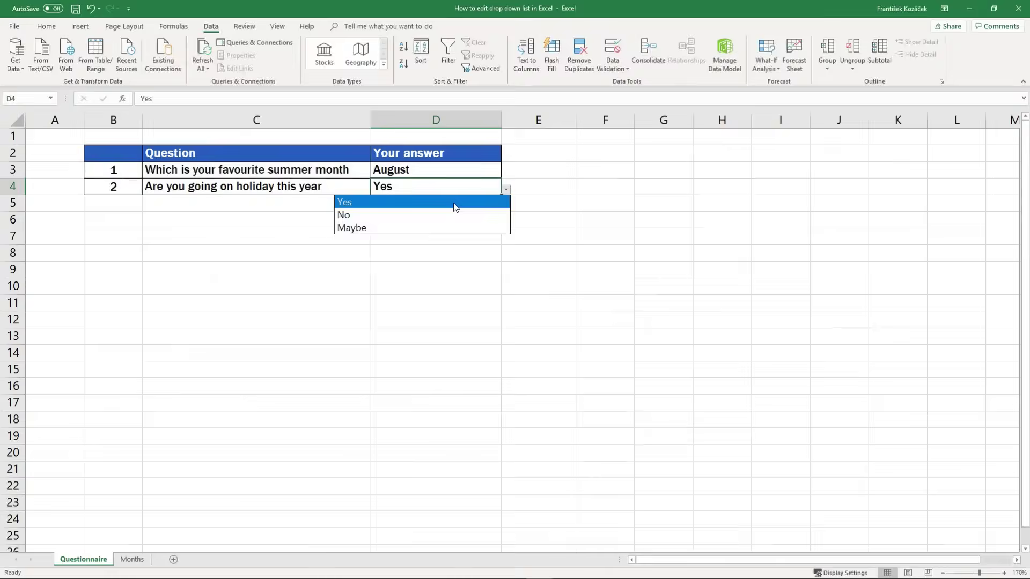
left_click(453, 208)
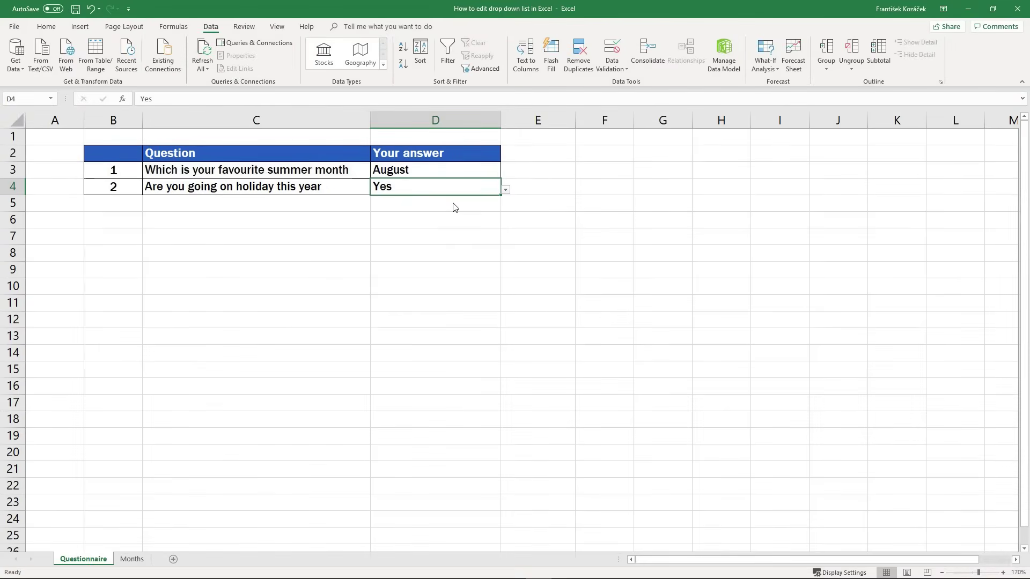